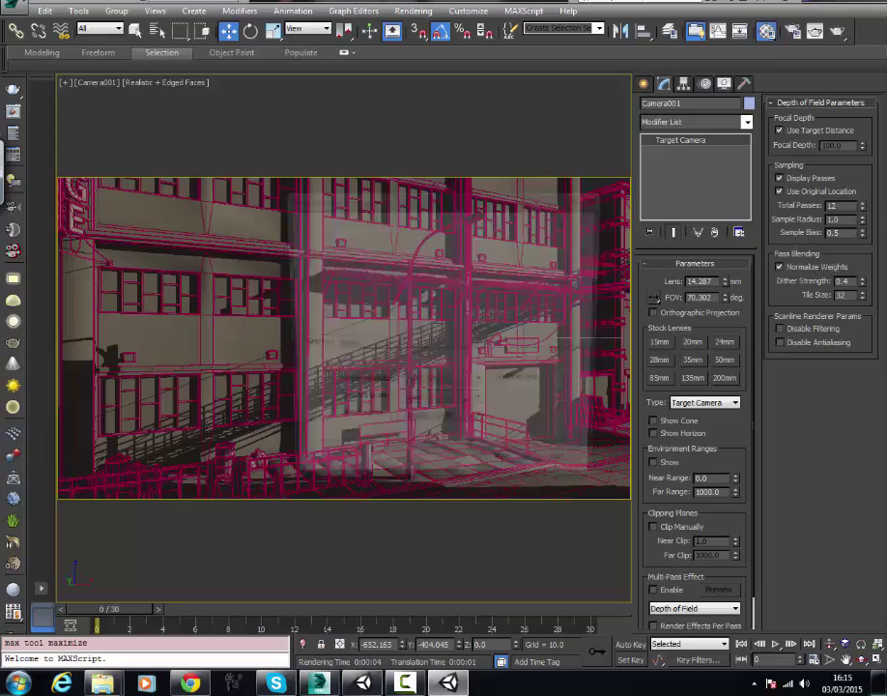
# - Start the GoogleSphere stereo cathedral demo and look around the side-by-side view
pyautogui.click(505, 475)
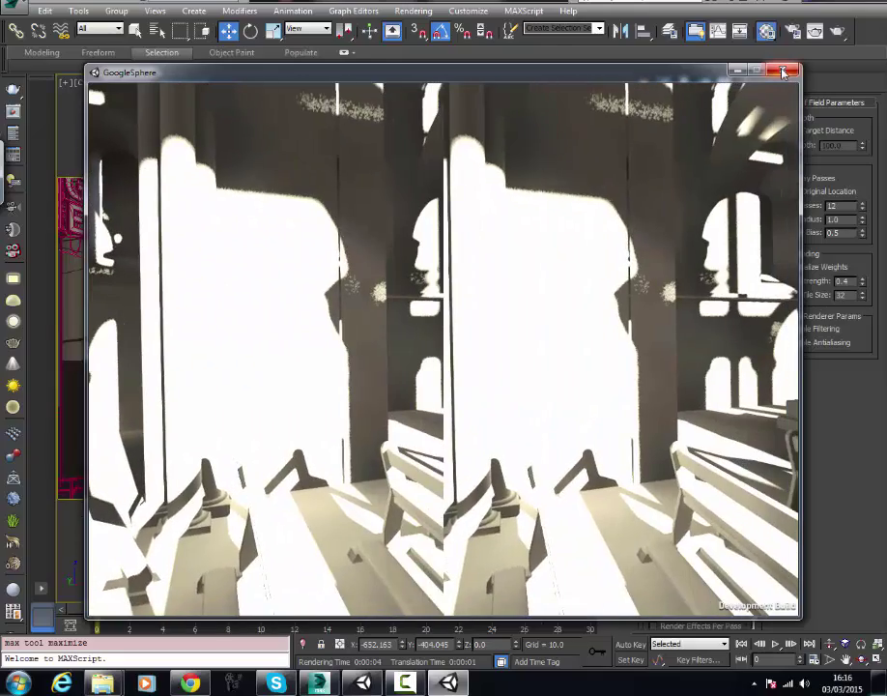
# - Close the GoogleSphere viewer to get back to the 3ds Max street scene
pyautogui.click(785, 72)
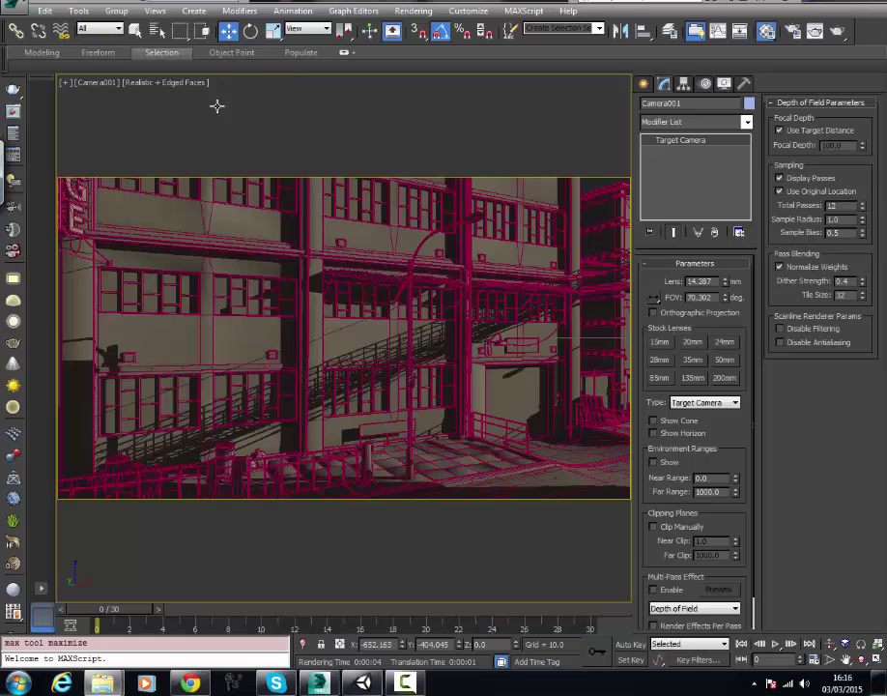
# - Restore the four-view layout and rotate Camera001 about -30° in the Top view
pyautogui.hotkey('alt', 'w')
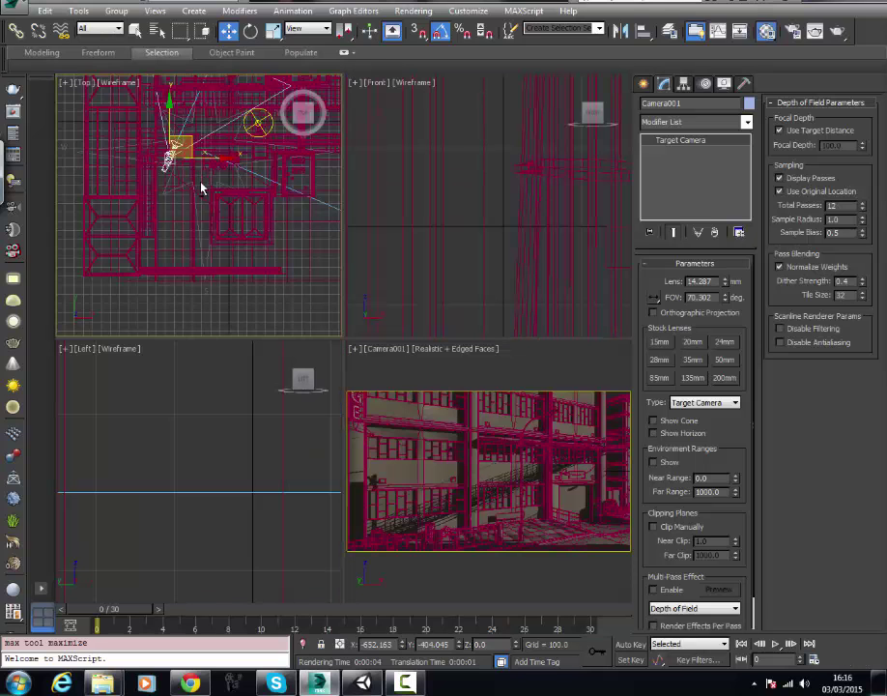
pyautogui.scroll(2, 202, 188)
pyautogui.scroll(-2, 210, 253)
pyautogui.scroll(2, 213, 246)
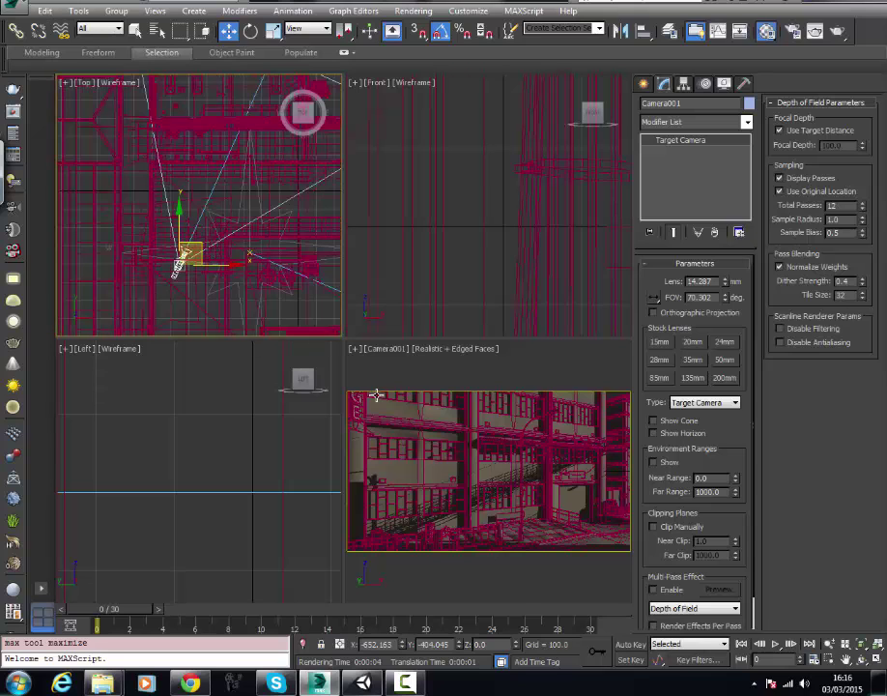
pyautogui.hotkey('alt', 'w')
pyautogui.hotkey('alt', 'w')
pyautogui.press('e')
pyautogui.moveTo(201, 241); pyautogui.dragTo(224, 249)
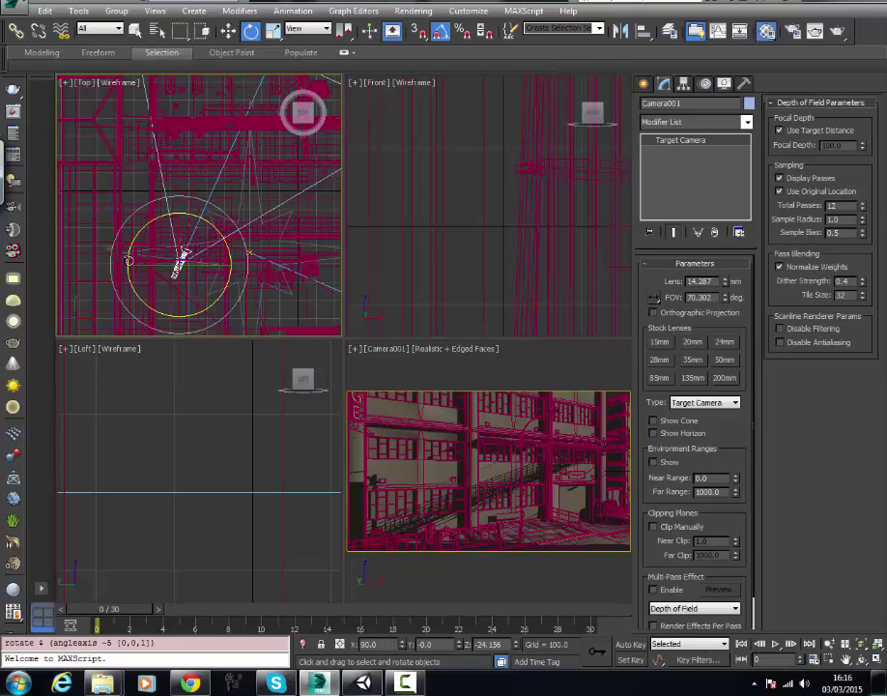
# - Convert Camera001 to a Free Camera and rotate it to about -55° around Z
pyautogui.click(85, 253)
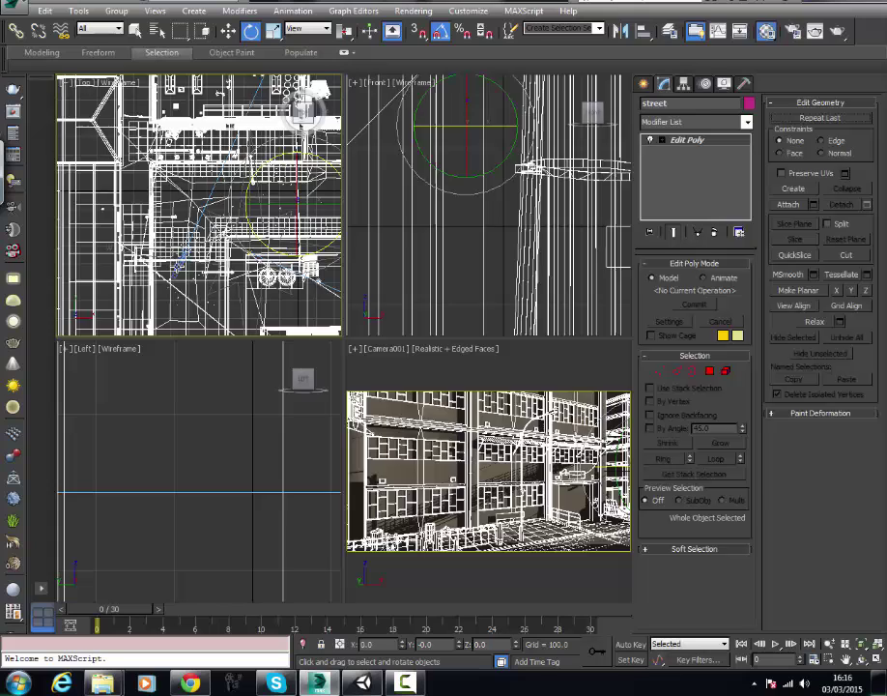
pyautogui.click(183, 256)
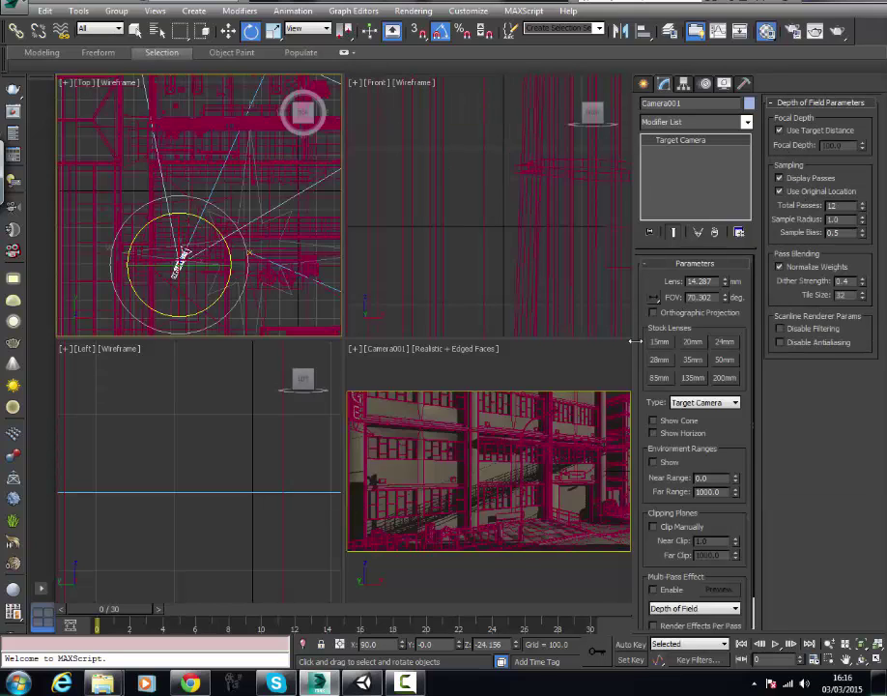
pyautogui.click(704, 402)
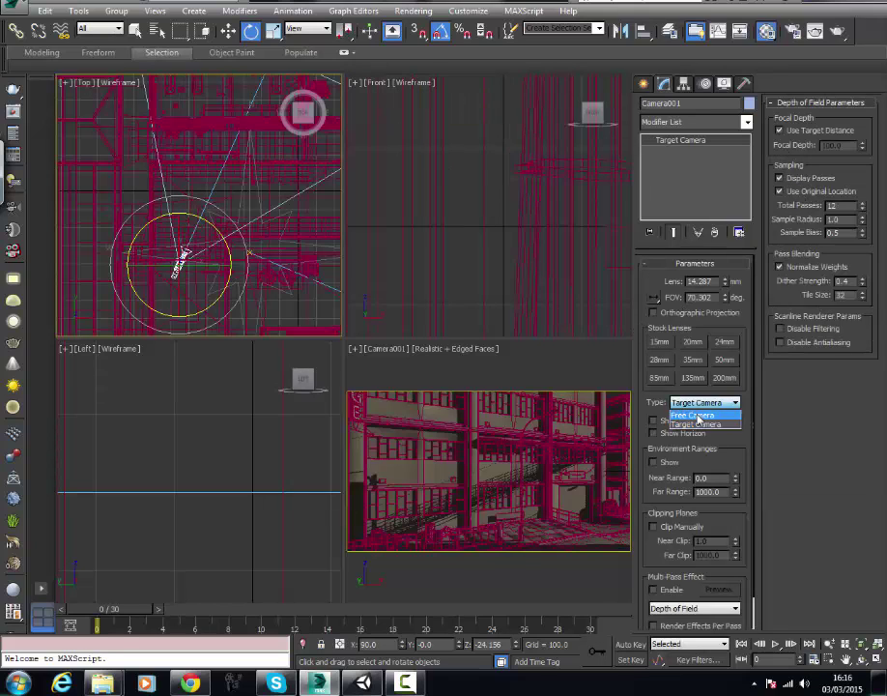
pyautogui.click(695, 416)
pyautogui.moveTo(217, 279); pyautogui.dragTo(405, 387)
# - Deselect the camera, quick-render a 640×360 test of Camera001, and open Render Setup
pyautogui.click(435, 372)
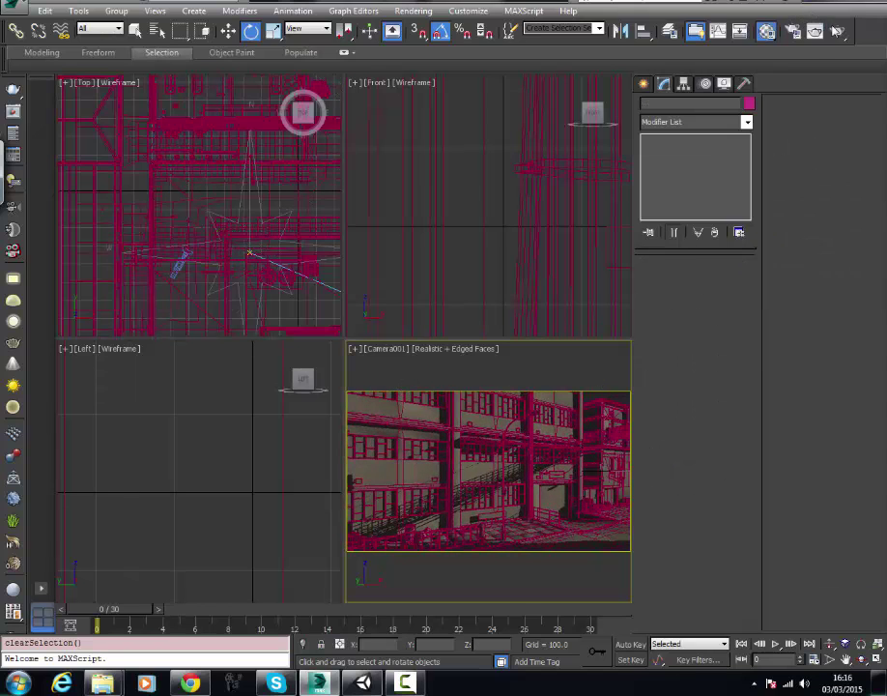
pyautogui.hotkey('shift', 'q')
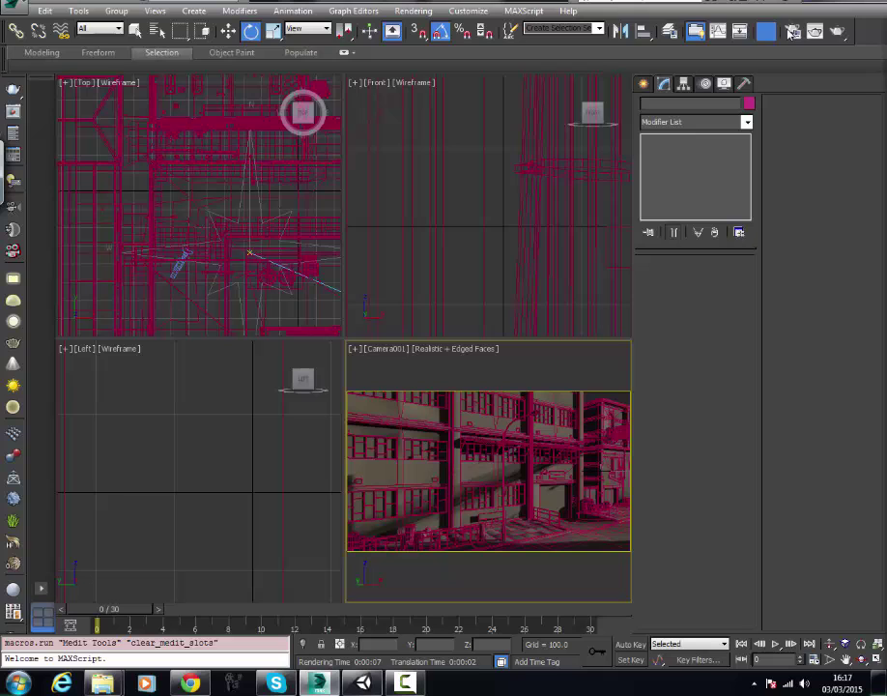
pyautogui.press('F10')
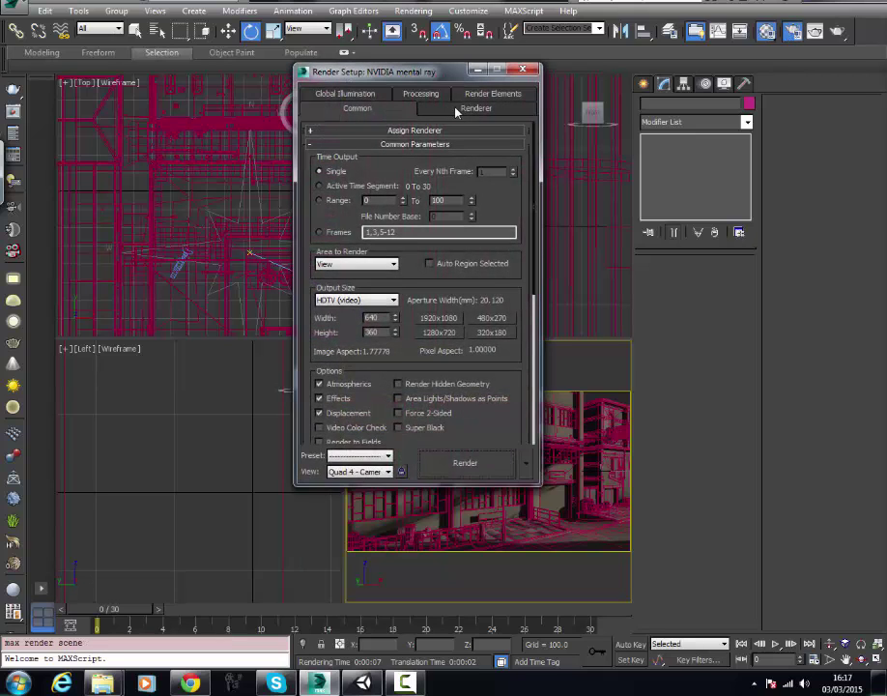
# - Set the render output size to the 1280×720 preset, then view the Processing settings
pyautogui.doubleClick(375, 319)
pyautogui.click(439, 332)
pyautogui.click(422, 93)
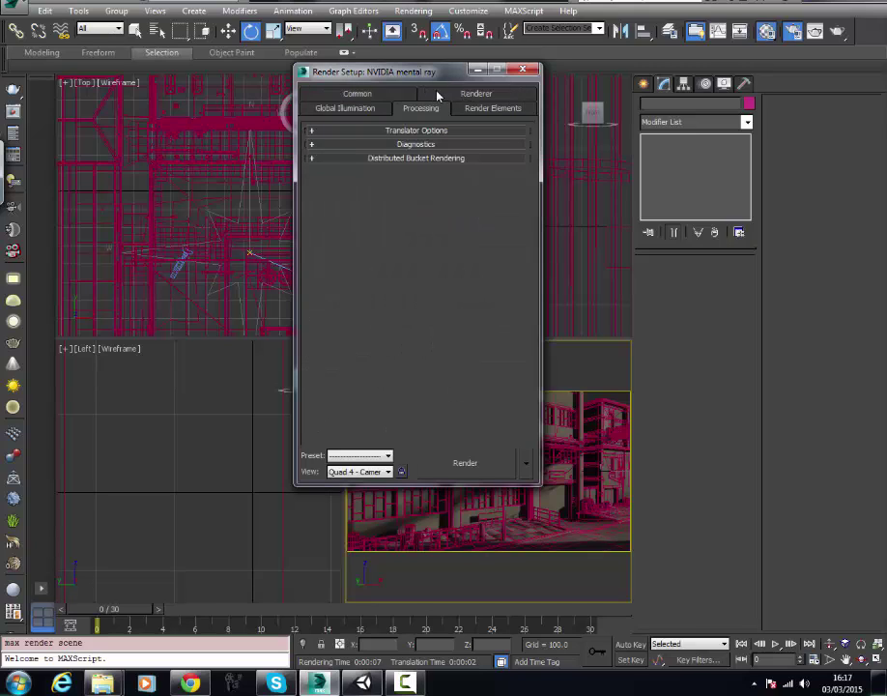
# - Assign WrapAround as the mental ray lens shader and instance it into a Material Editor slot
pyautogui.click(436, 94)
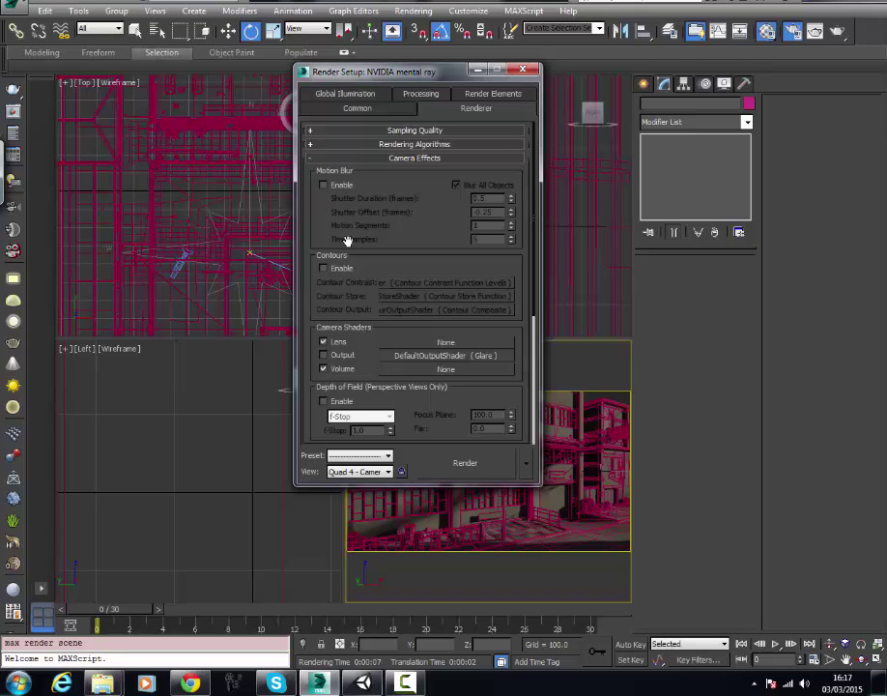
pyautogui.click(420, 344)
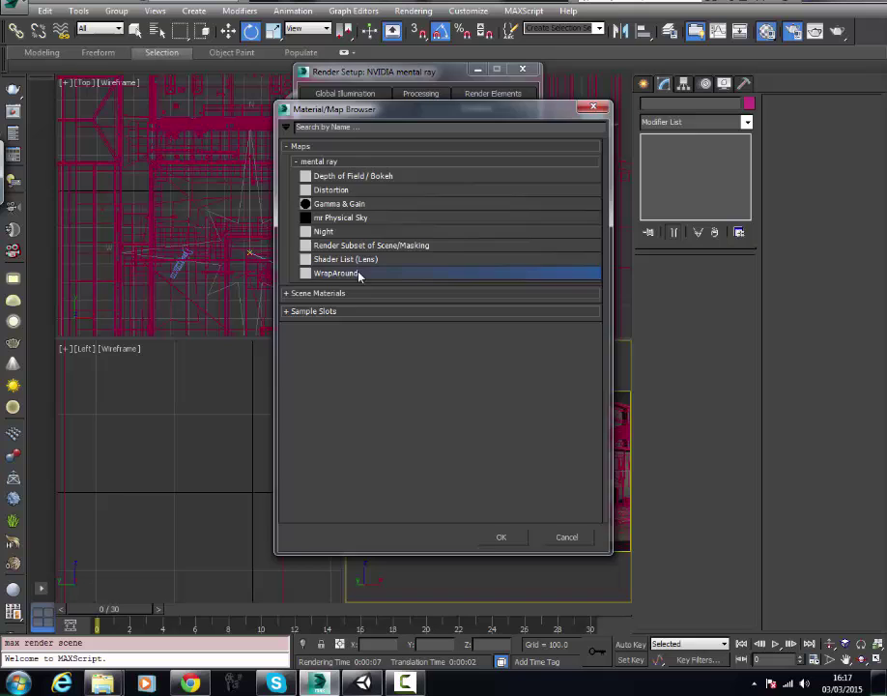
pyautogui.doubleClick(358, 274)
pyautogui.press('m')
pyautogui.moveTo(444, 342); pyautogui.dragTo(653, 134)
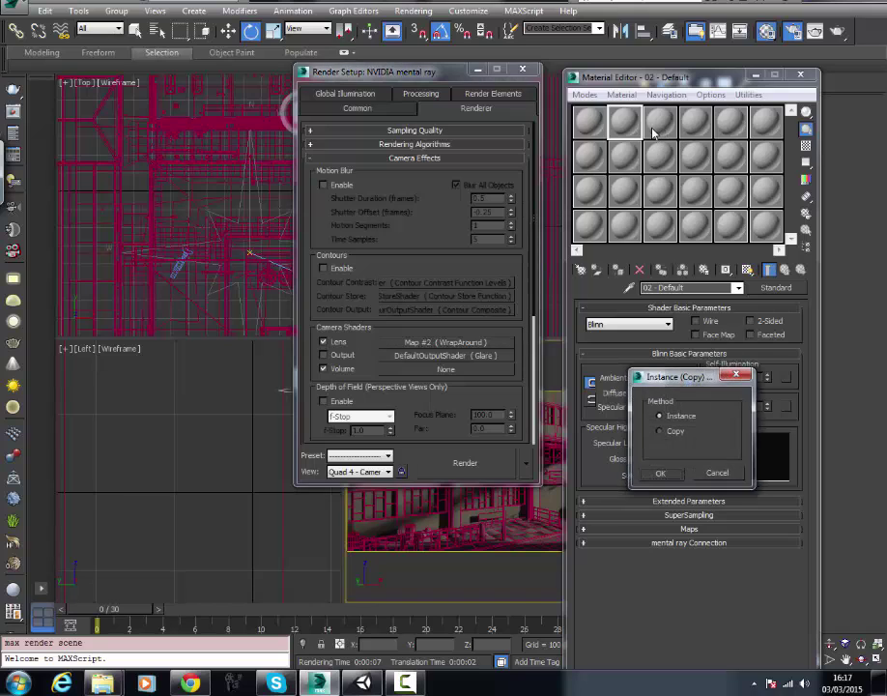
pyautogui.click(660, 473)
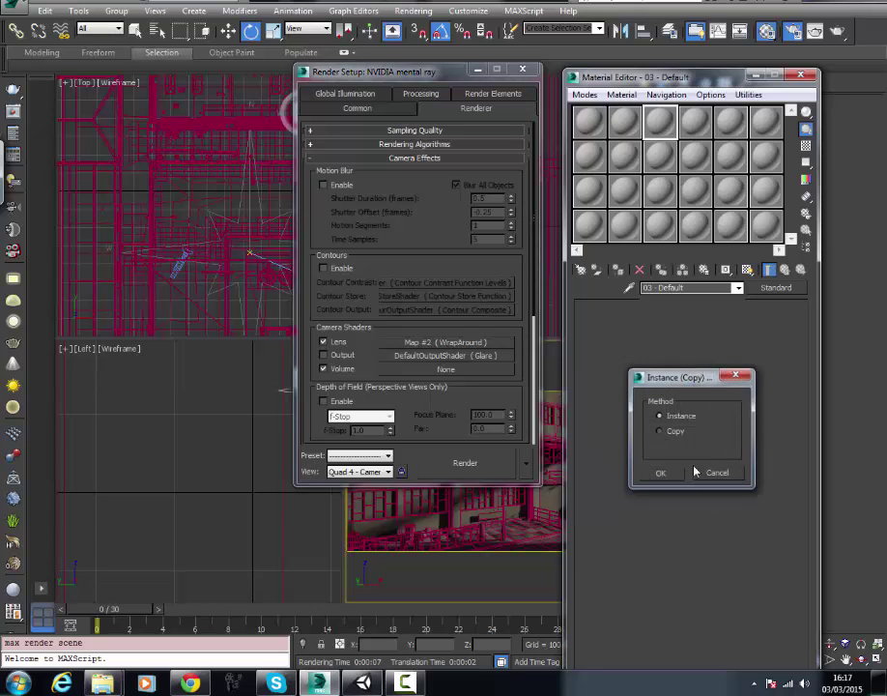
pyautogui.click(801, 76)
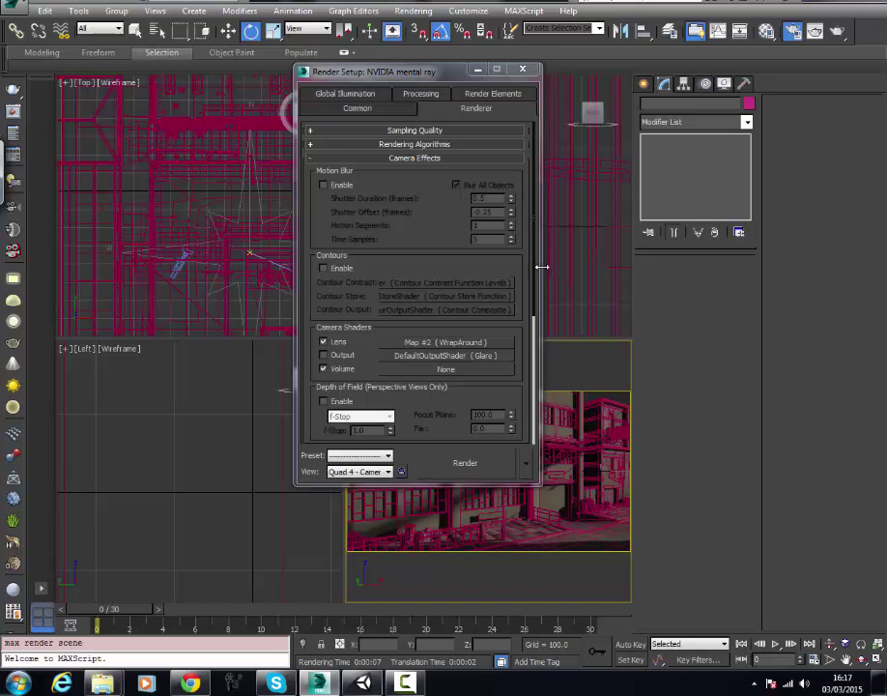
# - Render Camera001 through the WrapAround lens as a full 360° street panorama
pyautogui.click(465, 463)
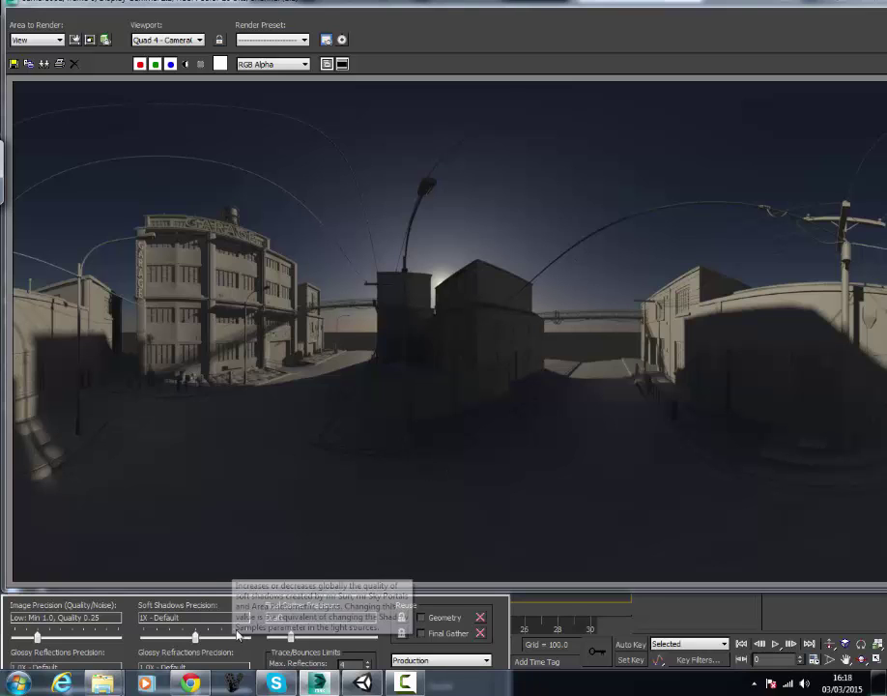
pyautogui.hotkey('alt', 'Tab')
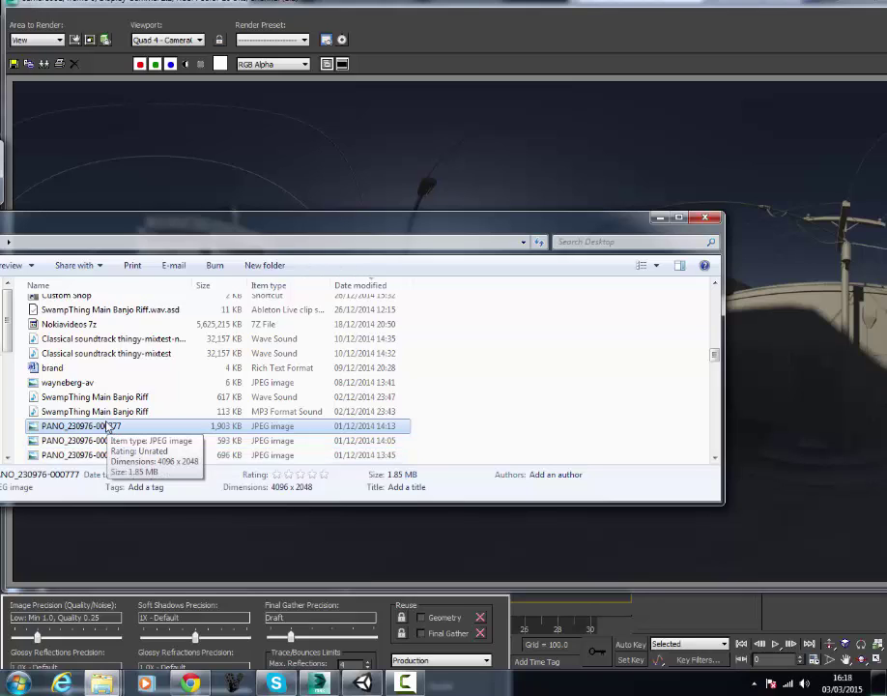
pyautogui.click(48, 430)
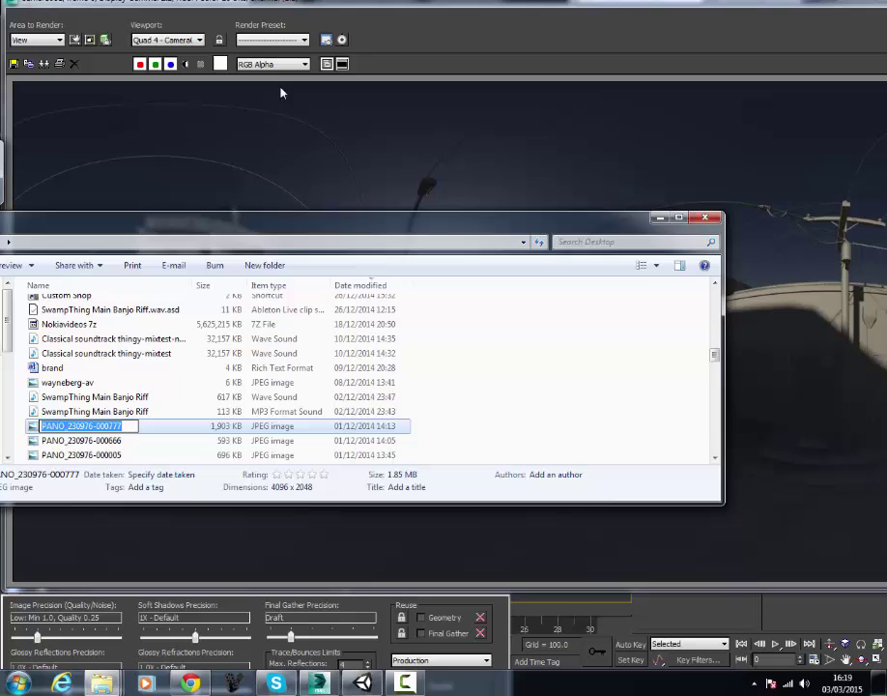
pyautogui.click(142, 6)
pyautogui.click(13, 63)
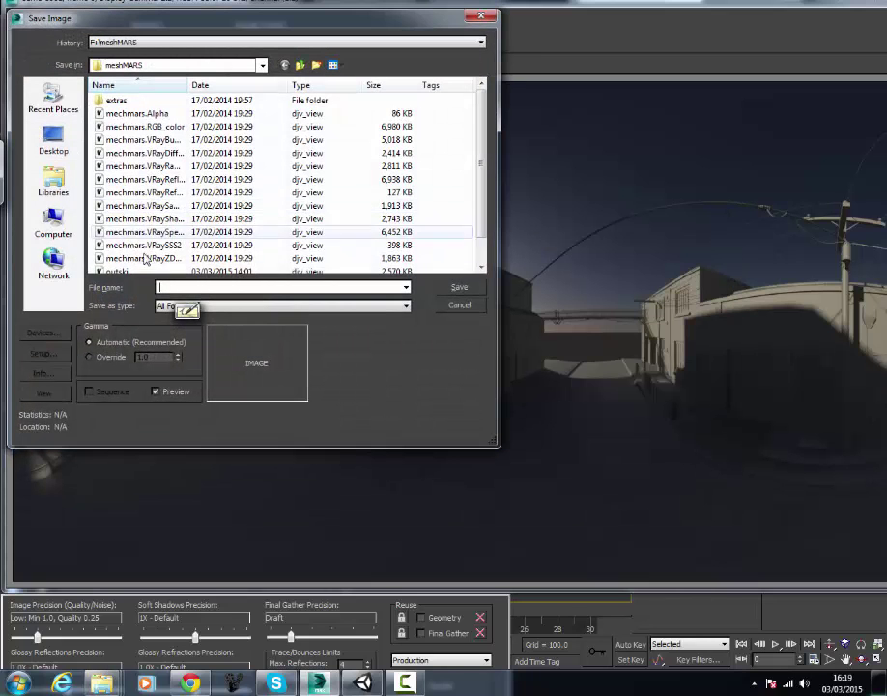
pyautogui.press('Escape')
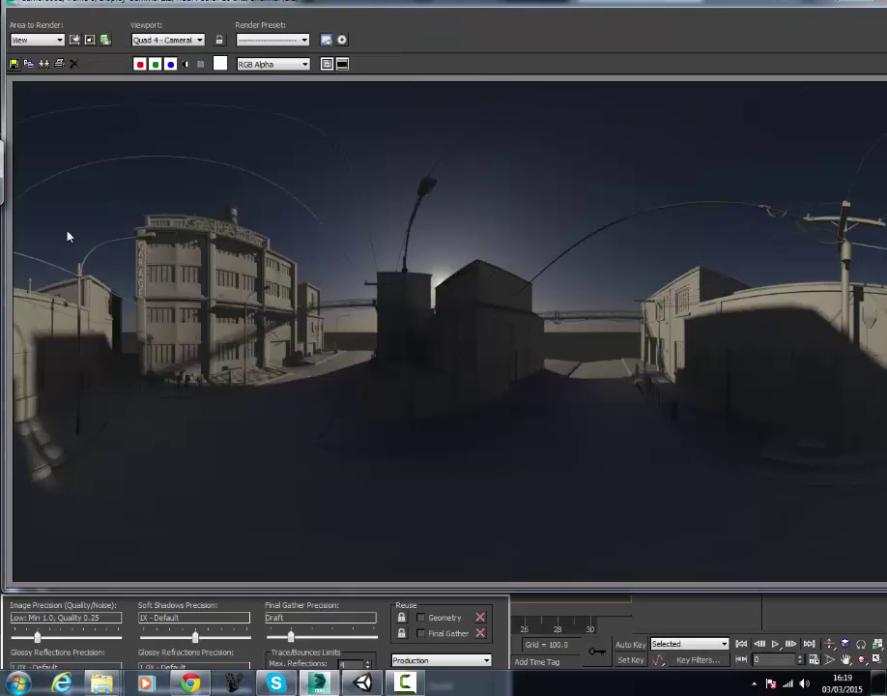
# - Select the Sphere in Unity, frame it in the Scene view, and confirm its Self-Illumin/Diffuse shader
pyautogui.moveTo(361, 685)
pyautogui.click(365, 578)
pyautogui.click(25, 82)
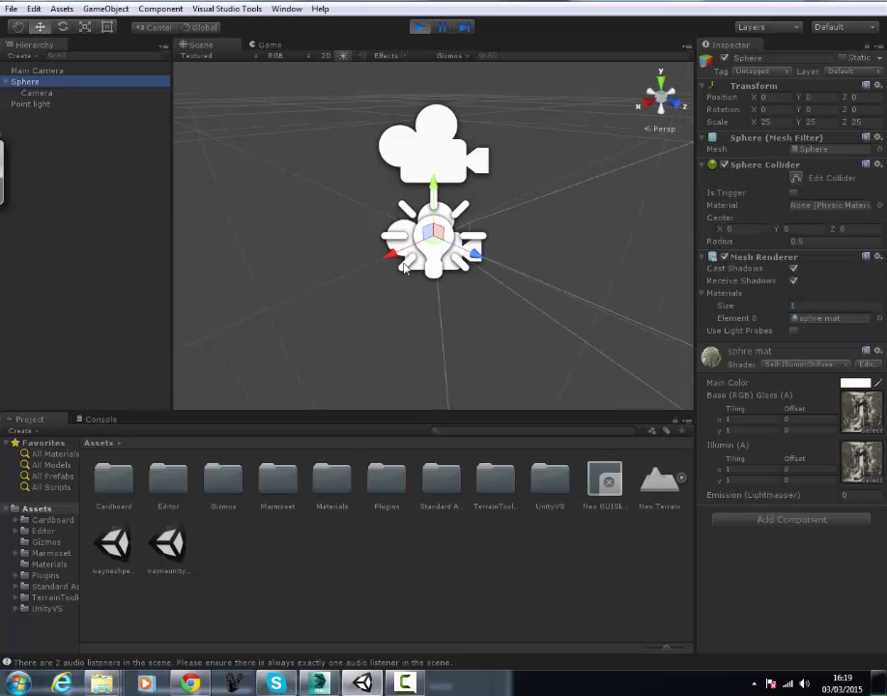
pyautogui.moveTo(511, 253); pyautogui.dragTo(531, 253, button='middle')
pyautogui.scroll(-5, 494, 304)
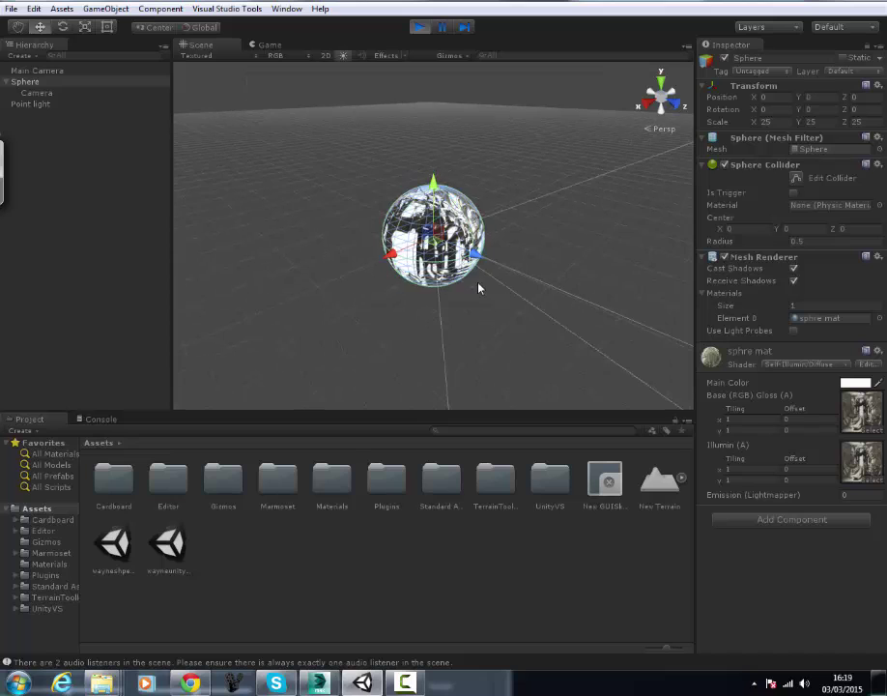
pyautogui.scroll(3, 478, 288)
pyautogui.scroll(2, 542, 270)
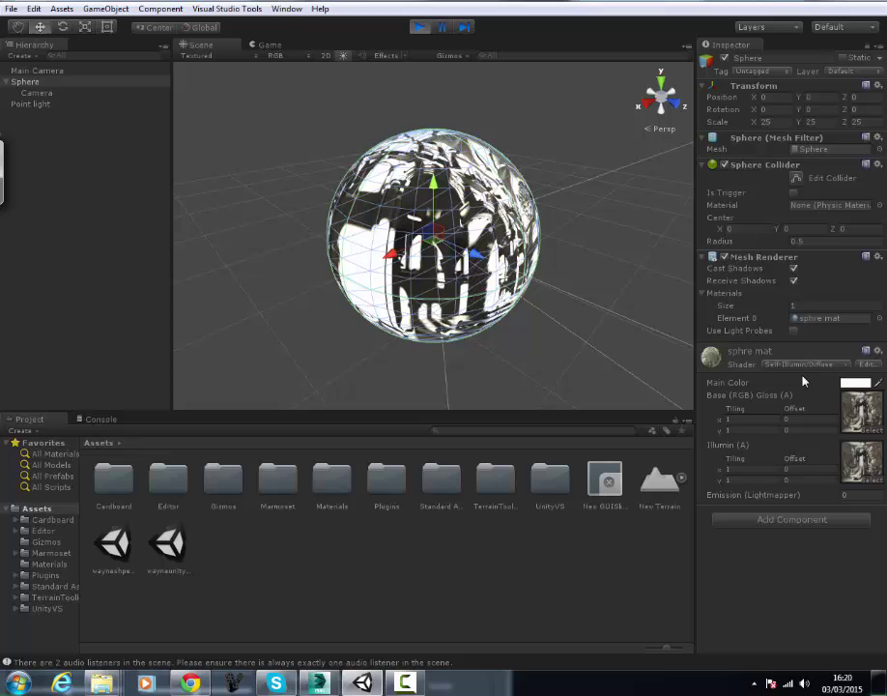
pyautogui.click(805, 365)
pyautogui.click(719, 545)
# - Browse the project's asset folders to open the Cardboard folder, then reselect the sphere
pyautogui.click(44, 455)
pyautogui.click(37, 509)
pyautogui.click(374, 576)
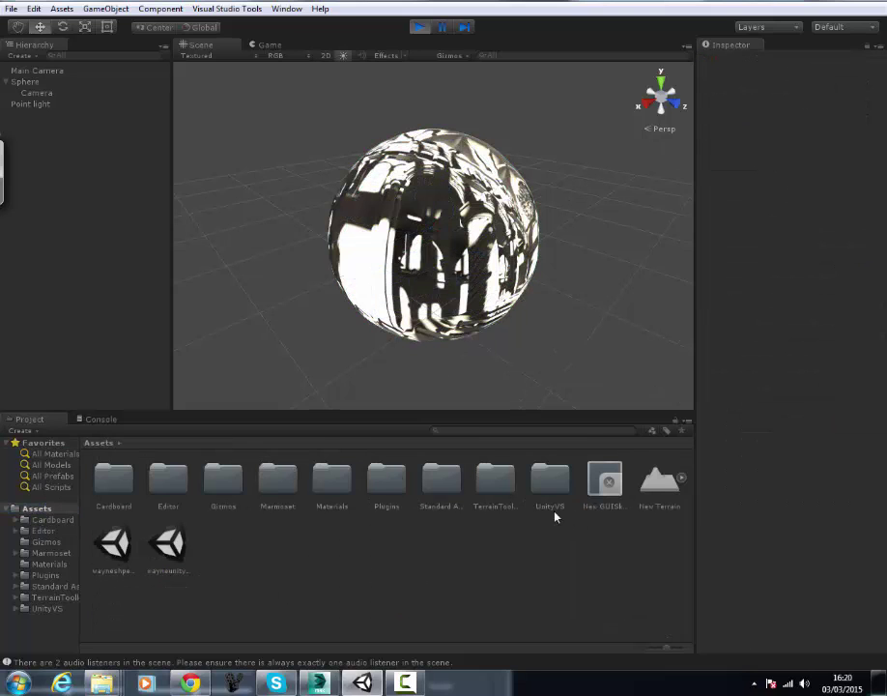
pyautogui.click(45, 587)
pyautogui.click(44, 598)
pyautogui.click(43, 609)
pyautogui.click(46, 575)
pyautogui.click(48, 564)
pyautogui.click(45, 541)
pyautogui.click(43, 531)
pyautogui.click(42, 521)
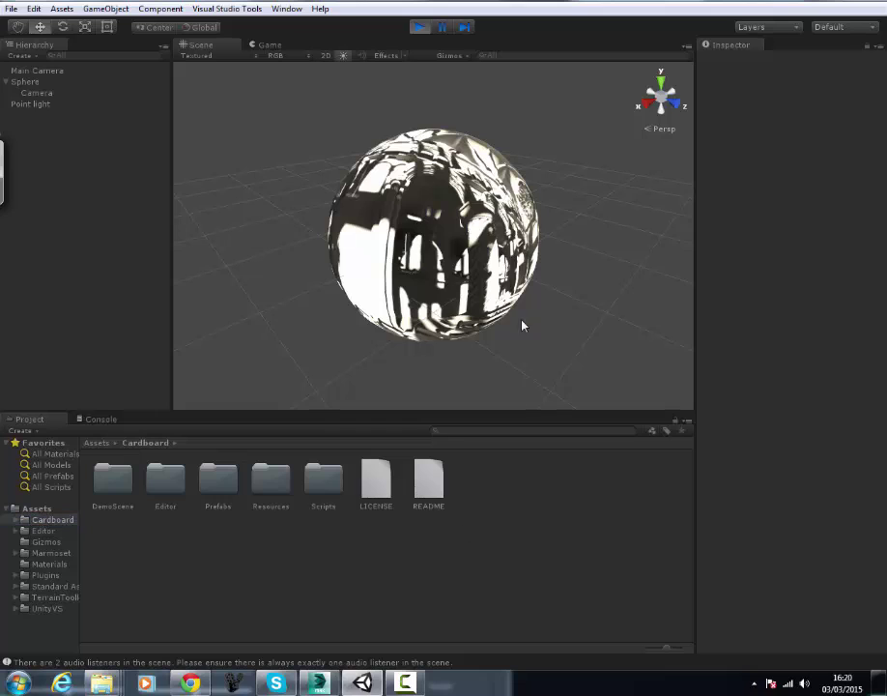
pyautogui.click(471, 235)
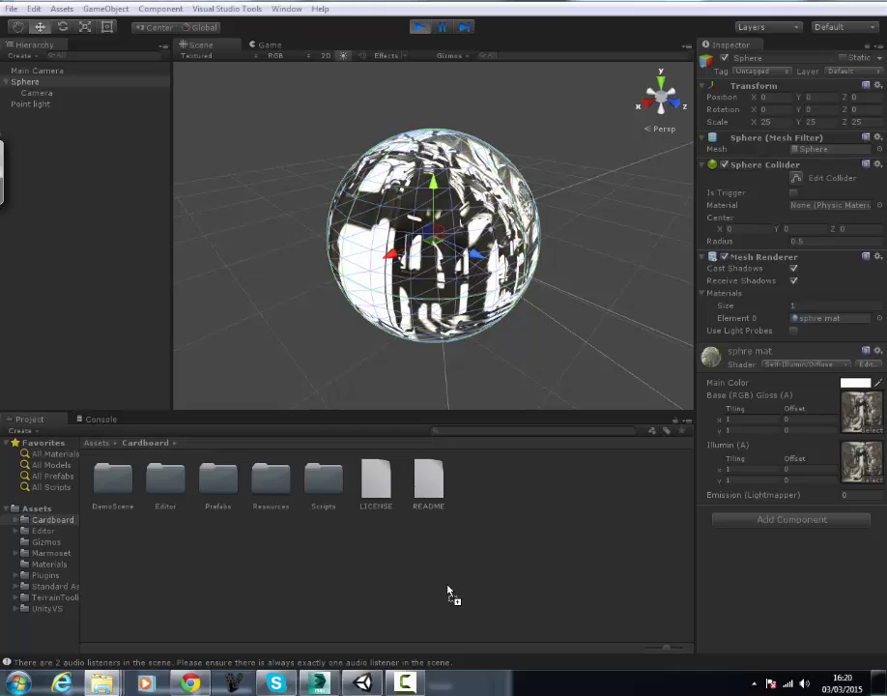
# - Import the PANO panorama jpg into Cardboard and make it the sphere material's Base (RGB) texture
pyautogui.moveTo(447, 593); pyautogui.dragTo(434, 582)
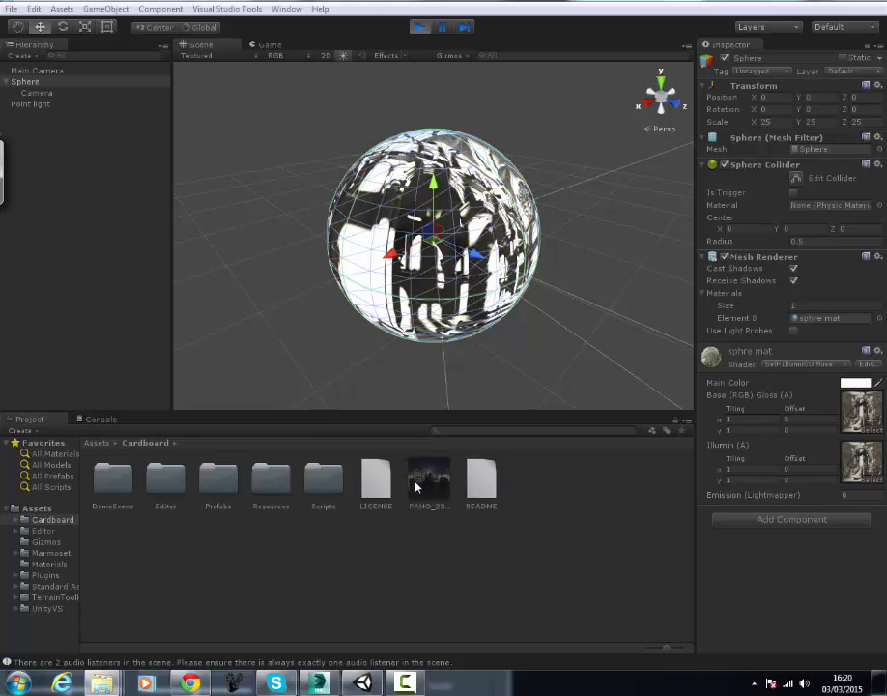
pyautogui.moveTo(429, 476); pyautogui.dragTo(854, 432)
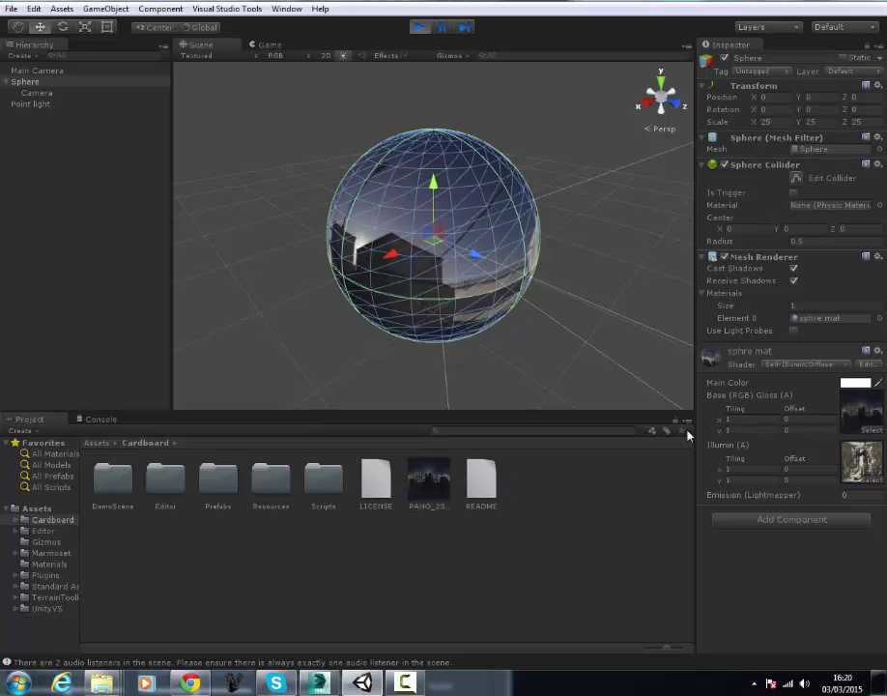
# - Deselect the sphere, then zoom and orbit to inspect the building facade and evening sky wrapped around it
pyautogui.click(568, 571)
pyautogui.scroll(10, 477, 360)
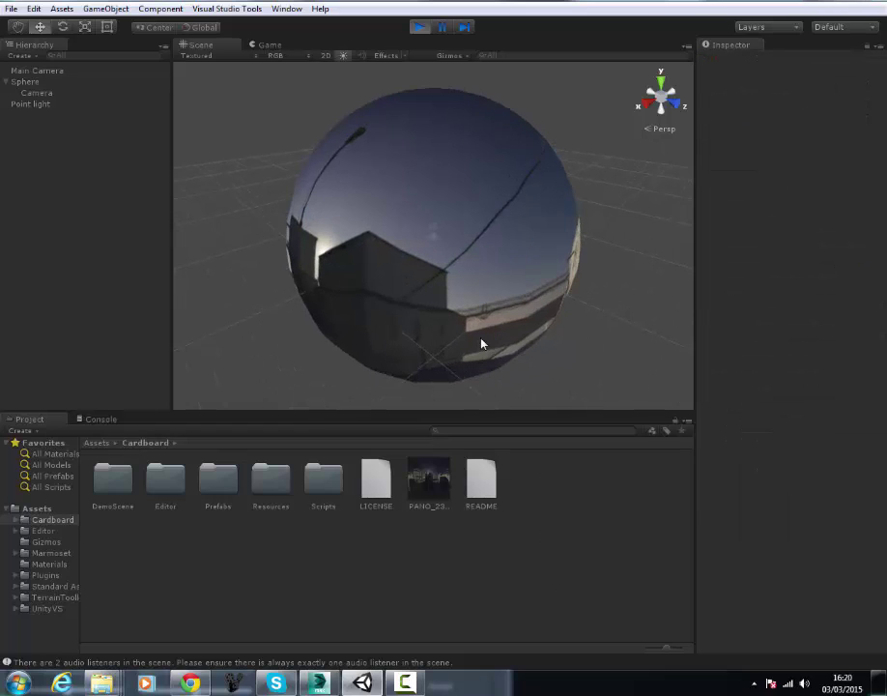
pyautogui.scroll(2, 471, 209)
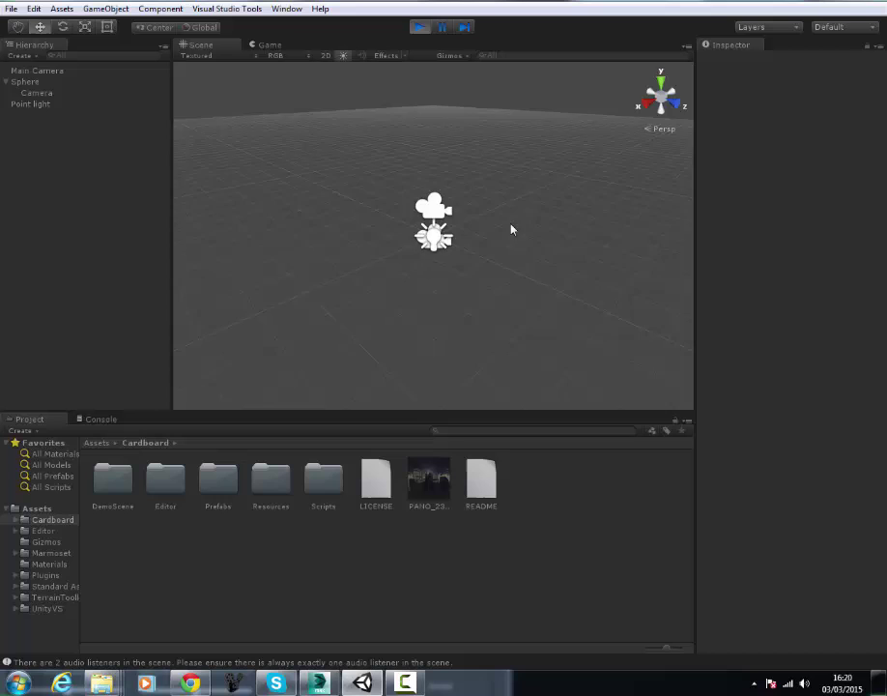
pyautogui.scroll(-5, 539, 210)
pyautogui.scroll(-3, 436, 291)
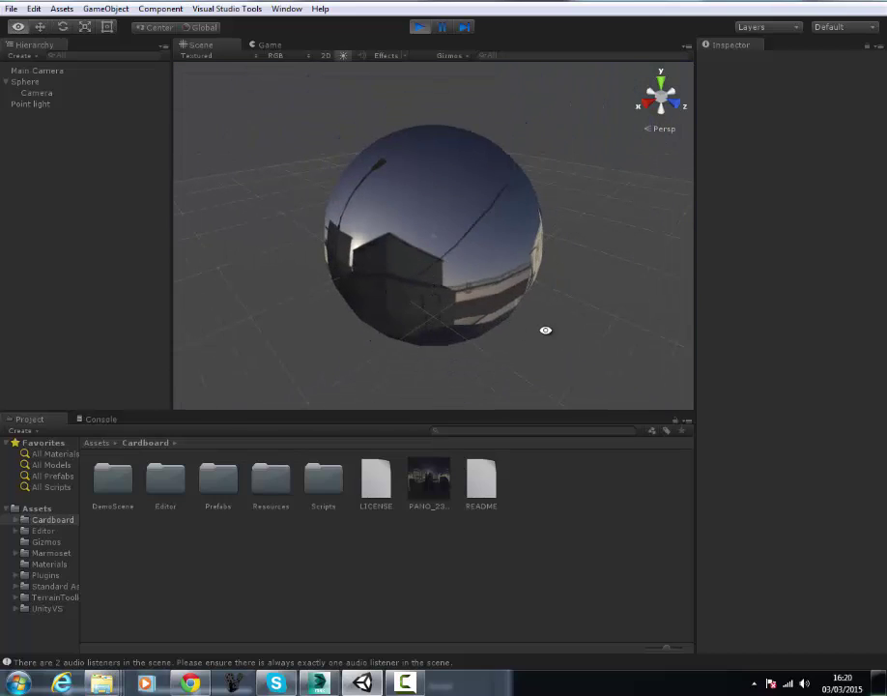
pyautogui.keyDown('alt'); pyautogui.moveTo(544, 328); pyautogui.dragTo(0, 337); pyautogui.keyUp('alt')
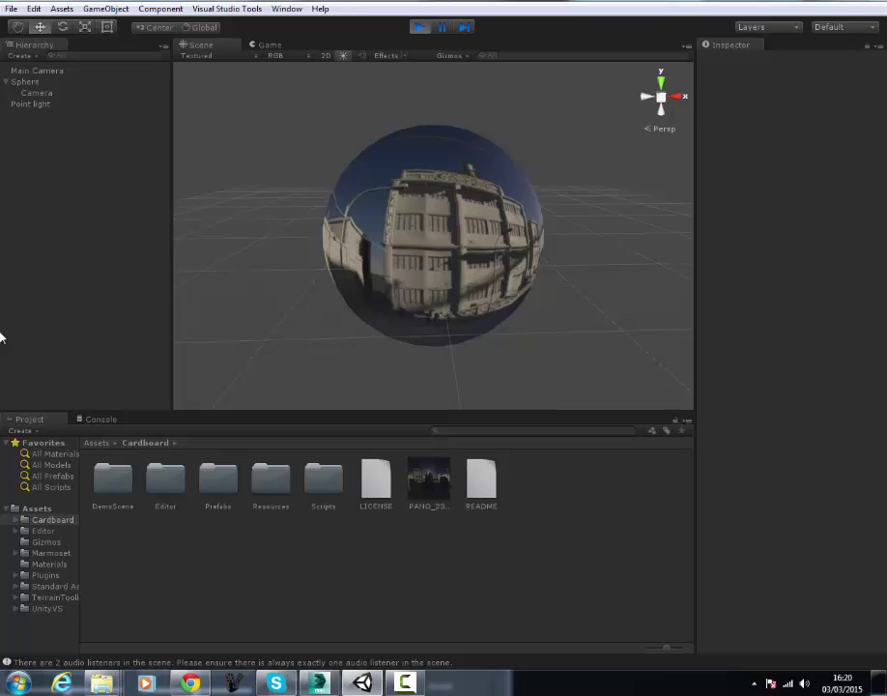